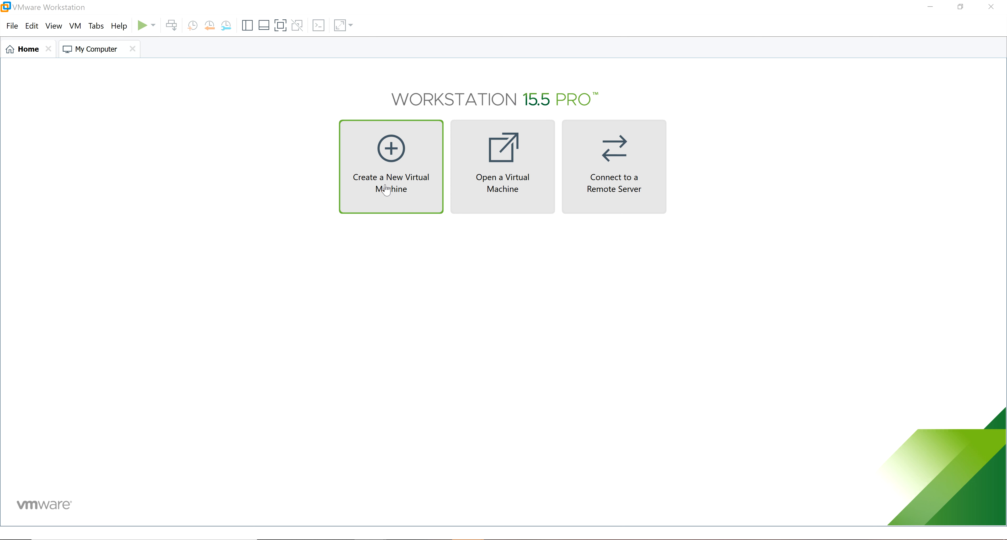
Step: Start a Typical new virtual machine and browse for its installer ISO image
{"action": "left_click", "coordinate": [402, 191]}
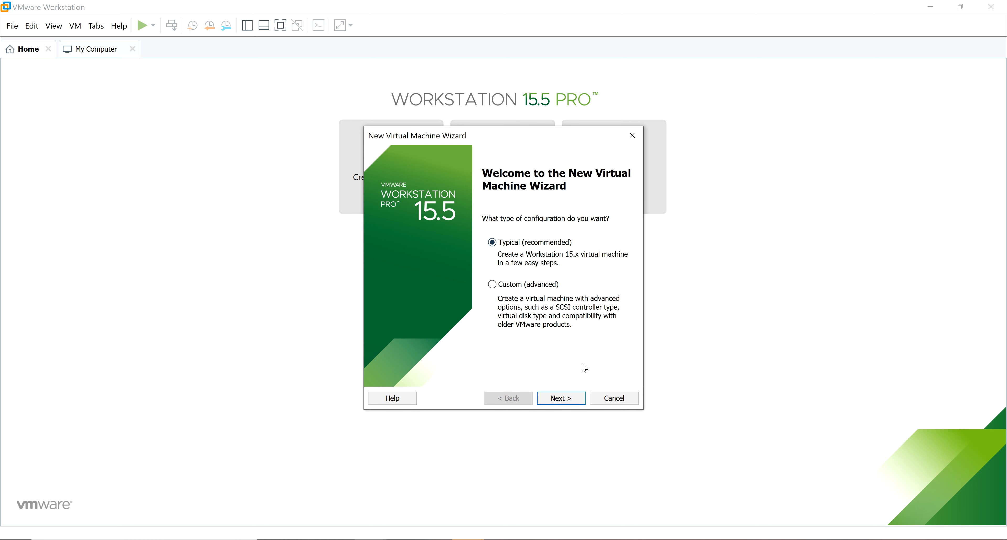
{"action": "left_click", "coordinate": [566, 398]}
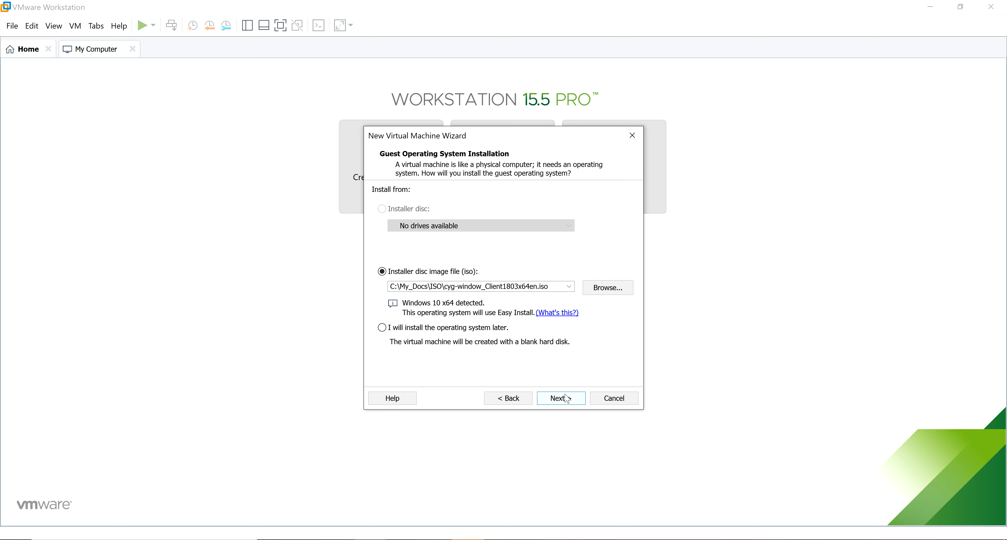
{"action": "left_click", "coordinate": [608, 289]}
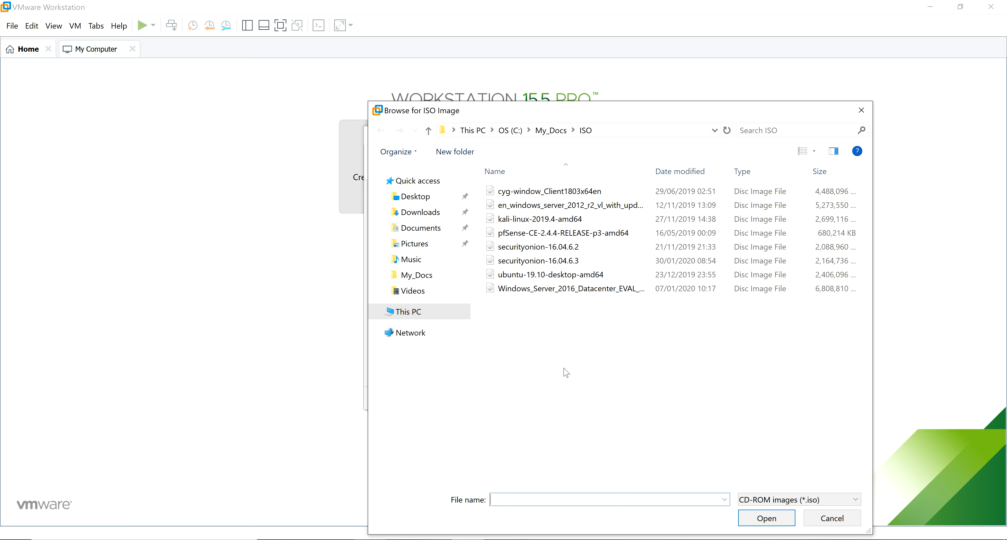
Step: Widen the Name column in the ISO file list, then switch to the Windows 10 ISO page in Firefox
{"action": "left_click_drag", "start_coordinate": [651, 172], "coordinate": [735, 169]}
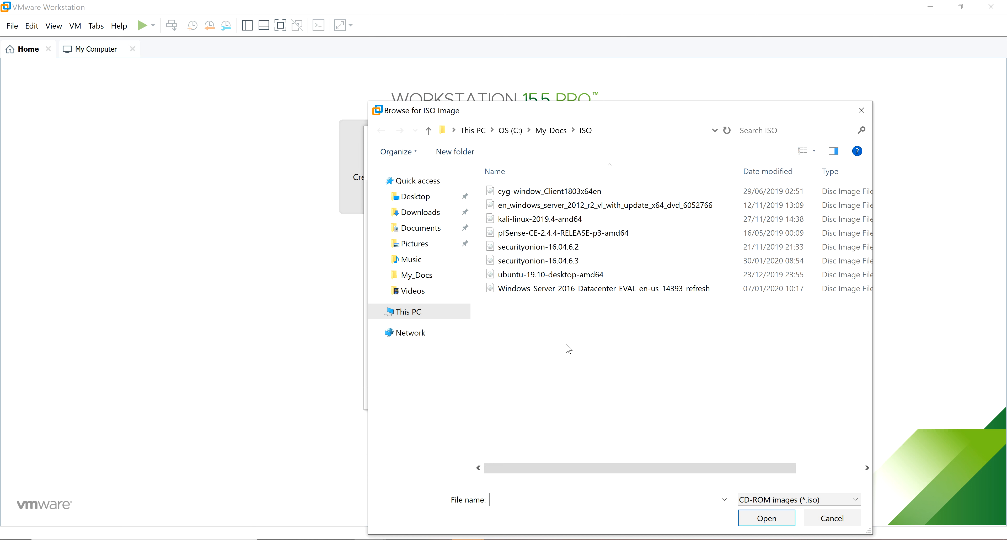
{"action": "left_click", "coordinate": [801, 539]}
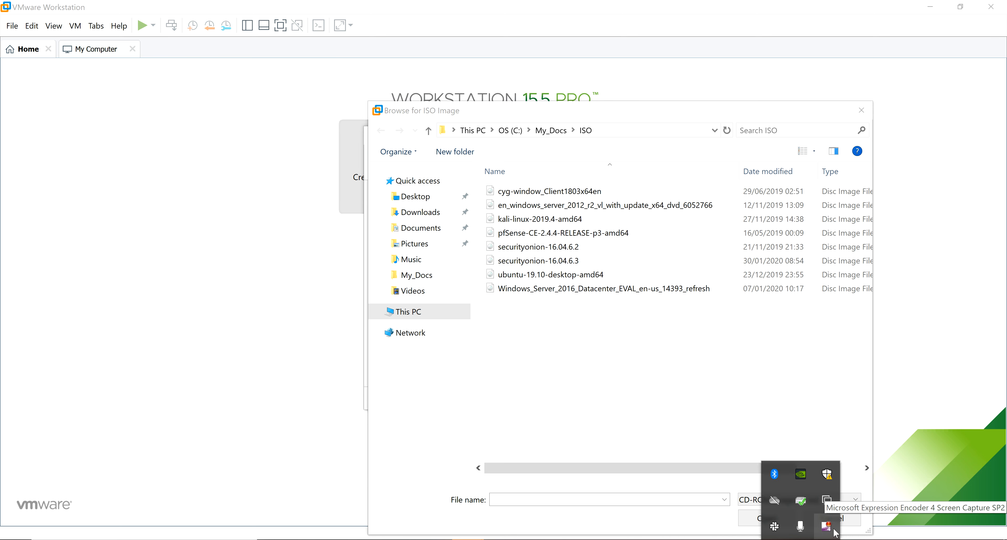
{"action": "right_click", "coordinate": [834, 531]}
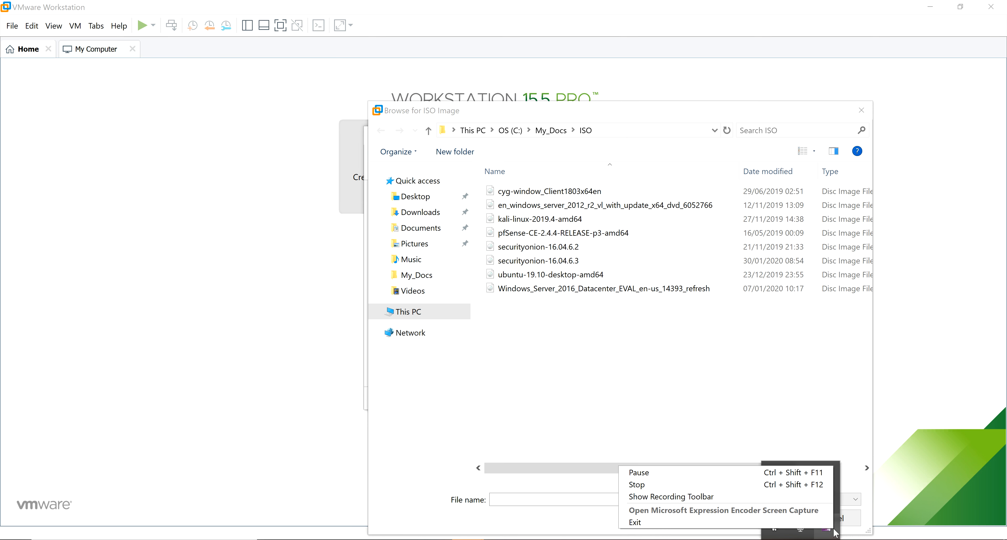
{"action": "left_click", "coordinate": [705, 478]}
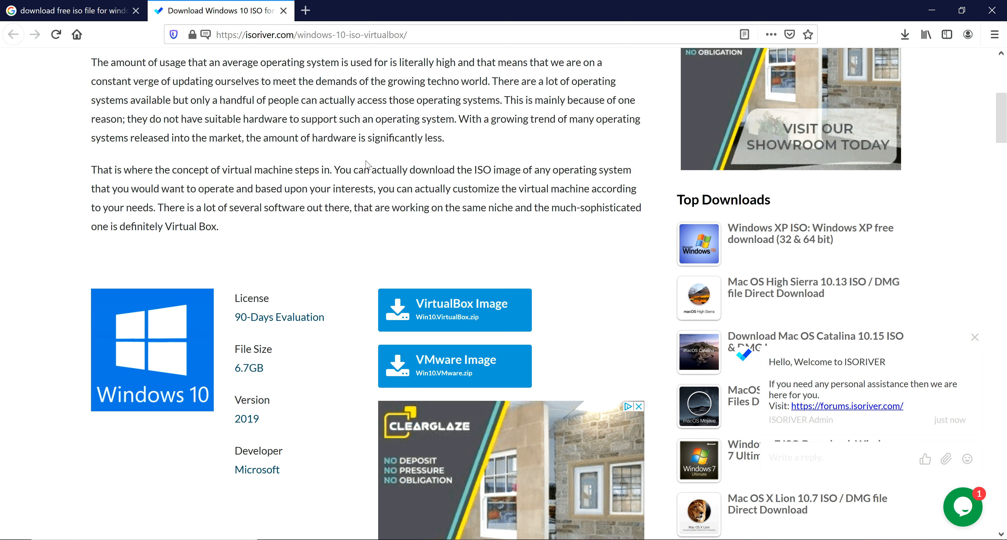
Step: Use C:\My_Docs\ISO\cyg-window_Client1803x64en.iso as the installer disc image
{"action": "left_click", "coordinate": [937, 9]}
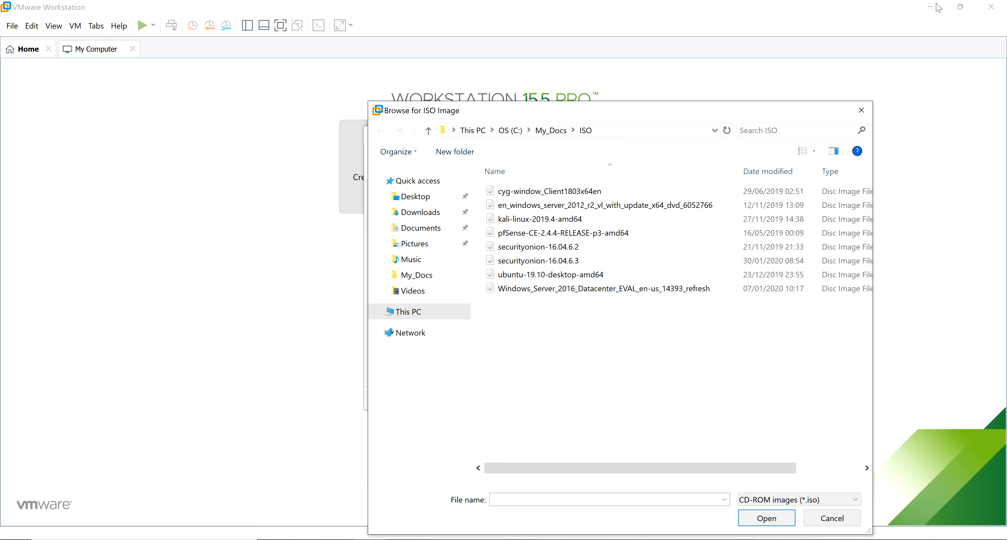
{"action": "left_click_drag", "start_coordinate": [734, 115], "coordinate": [538, 89]}
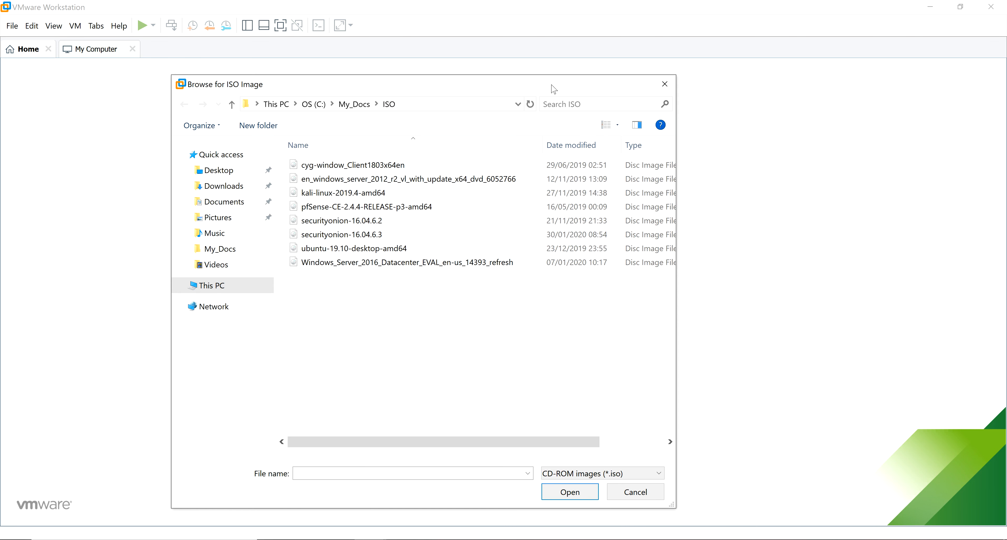
{"action": "left_click", "coordinate": [671, 81]}
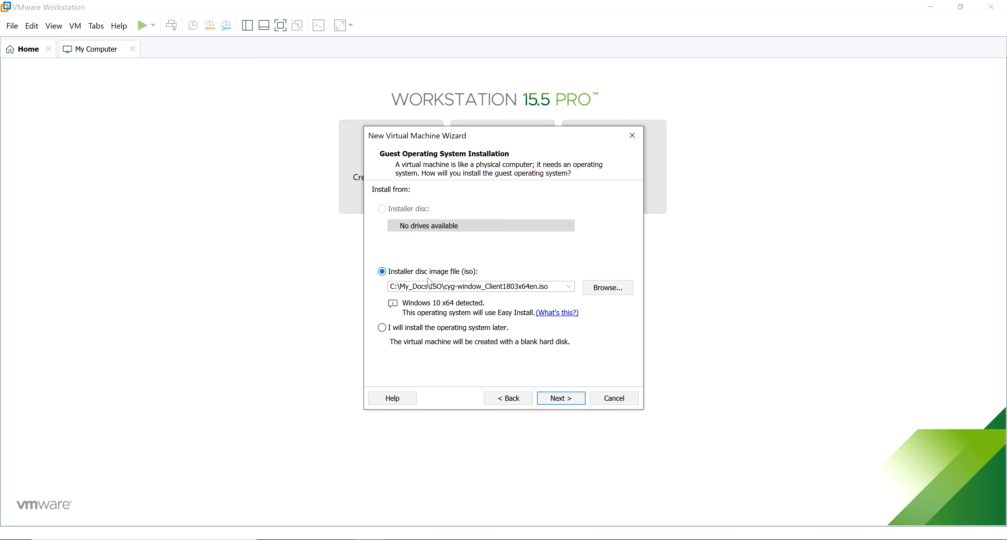
{"action": "left_click", "coordinate": [607, 290]}
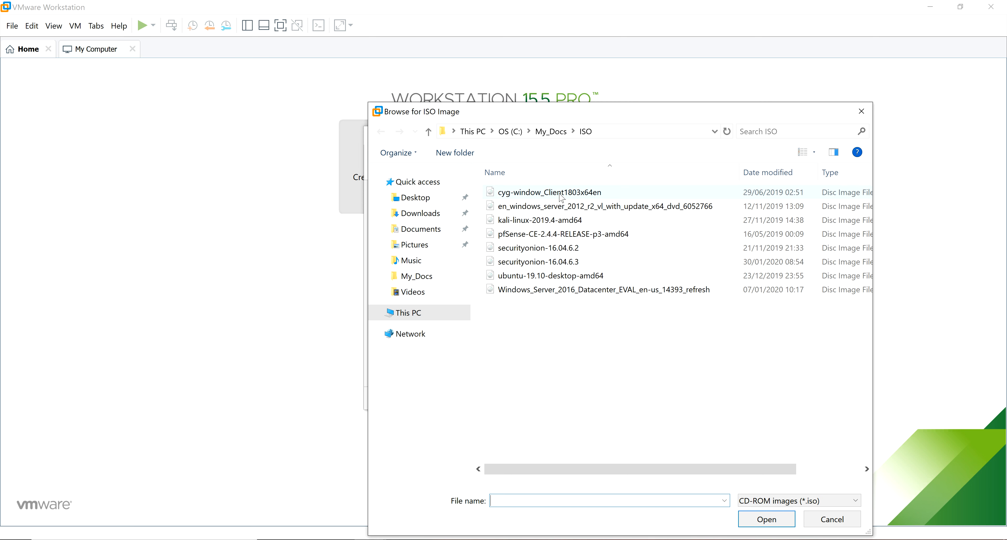
{"action": "left_click", "coordinate": [561, 197]}
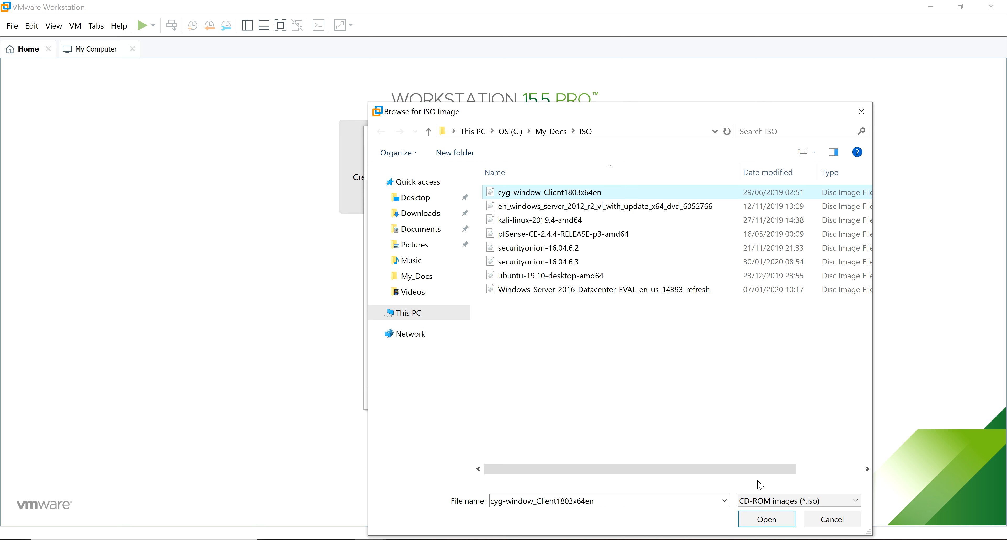
{"action": "left_click", "coordinate": [766, 519]}
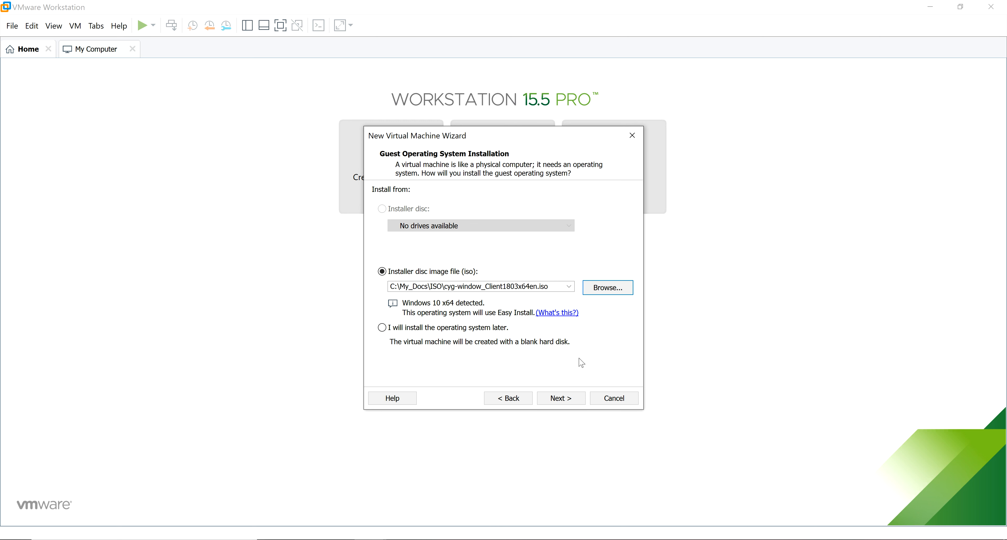
Step: Choose Windows 10 Enterprise as the Easy Install edition
{"action": "left_click", "coordinate": [564, 398]}
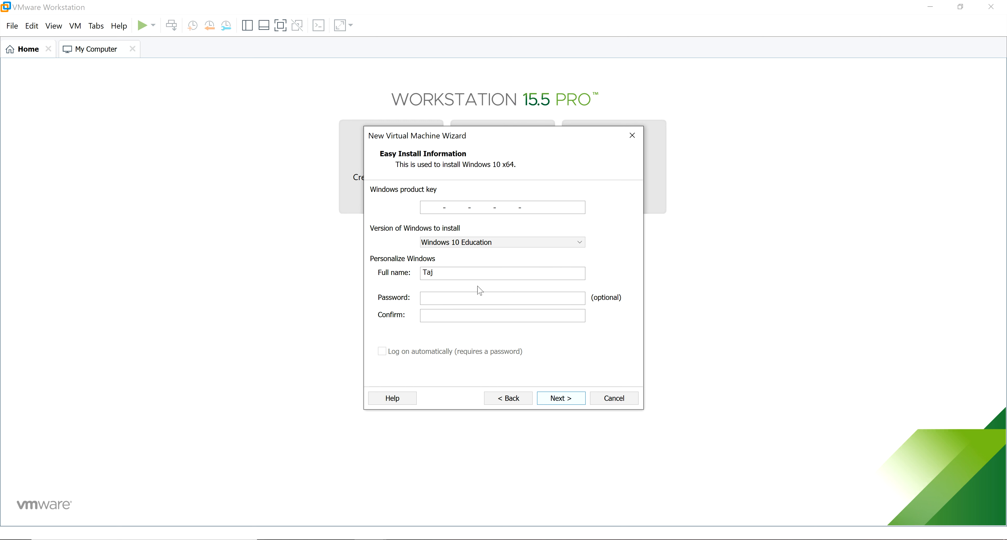
{"action": "left_click", "coordinate": [524, 245]}
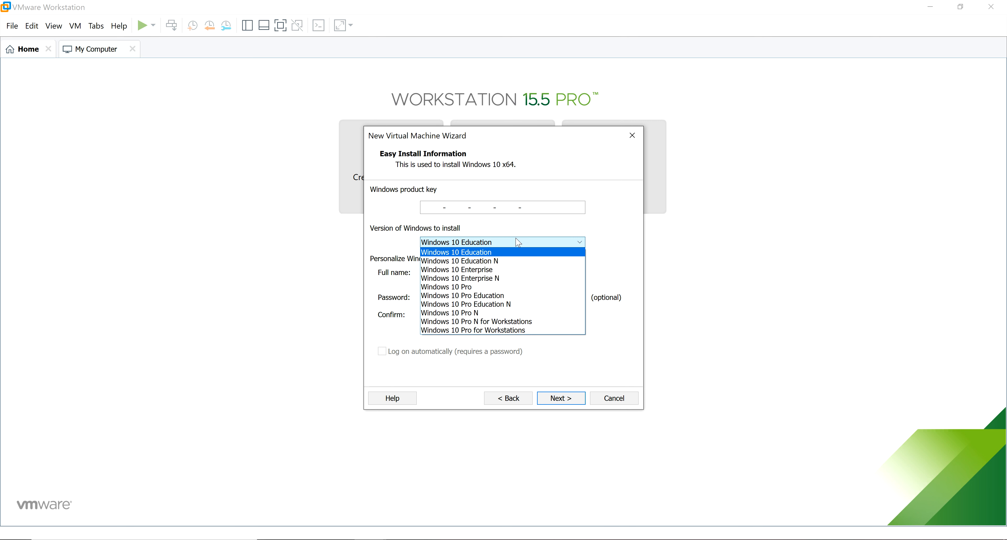
{"action": "left_click", "coordinate": [502, 270]}
Step: Enter the account's full name and a matching password, then continue to the product key warning
{"action": "left_click", "coordinate": [501, 272]}
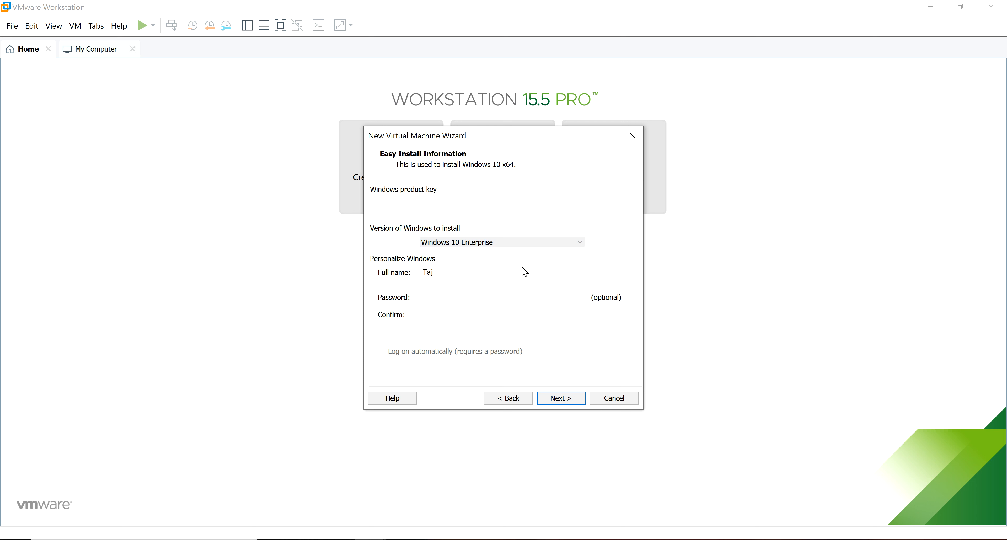
{"action": "double_click", "coordinate": [474, 279]}
{"action": "type", "text": "admina"}
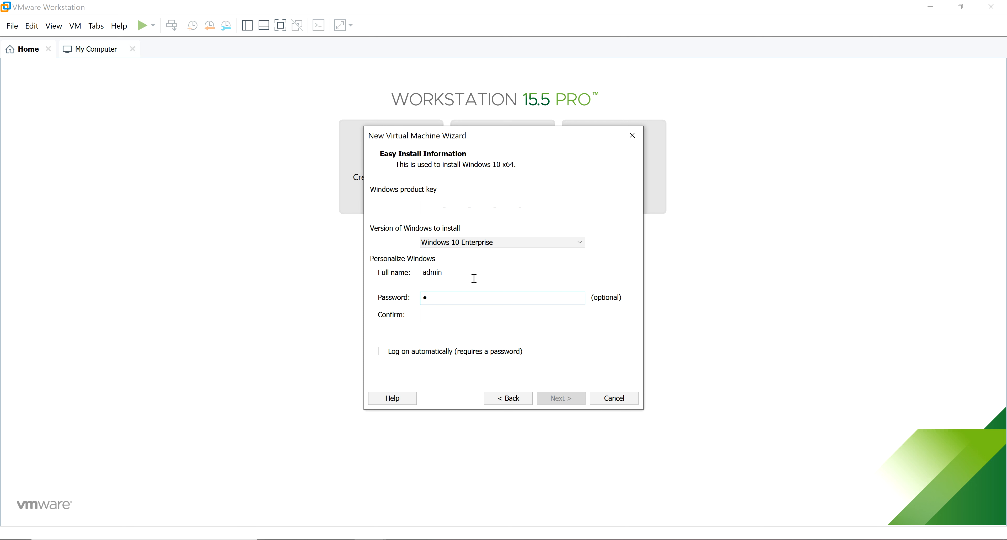
{"action": "type", "text": "dmin"}
{"action": "key", "text": "Tab"}
{"action": "type", "text": "admin"}
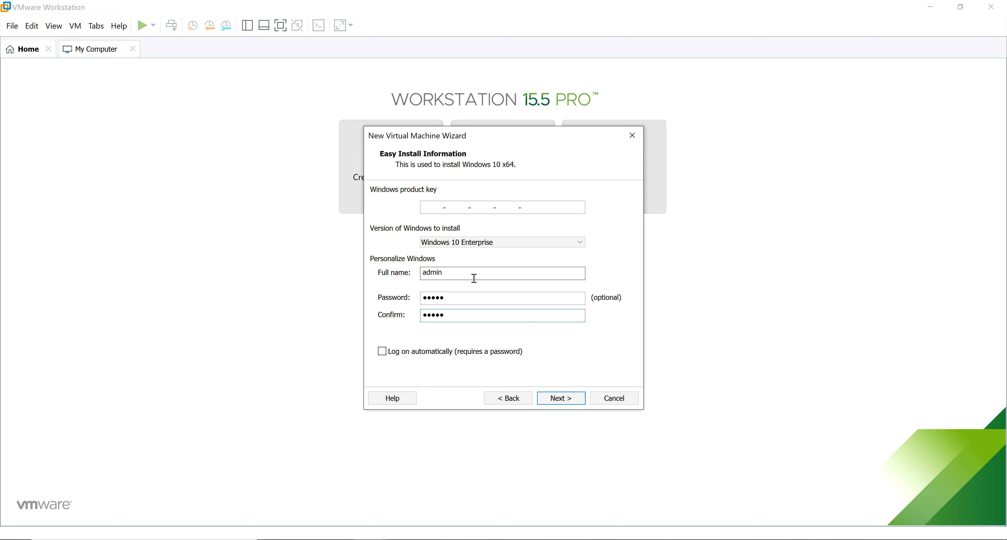
{"action": "left_click", "coordinate": [568, 395]}
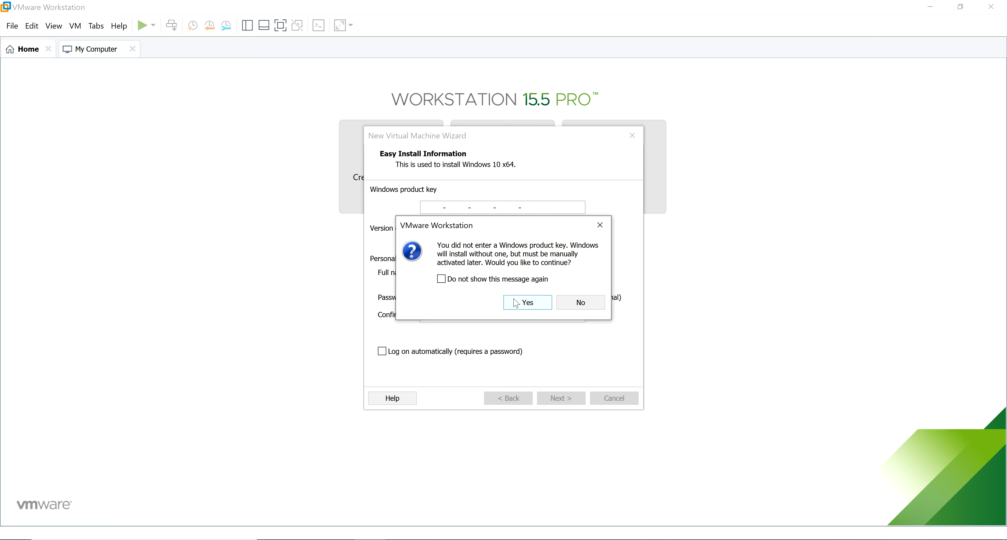
Step: Continue without a product key and name the virtual machine UAD6
{"action": "left_click", "coordinate": [516, 303]}
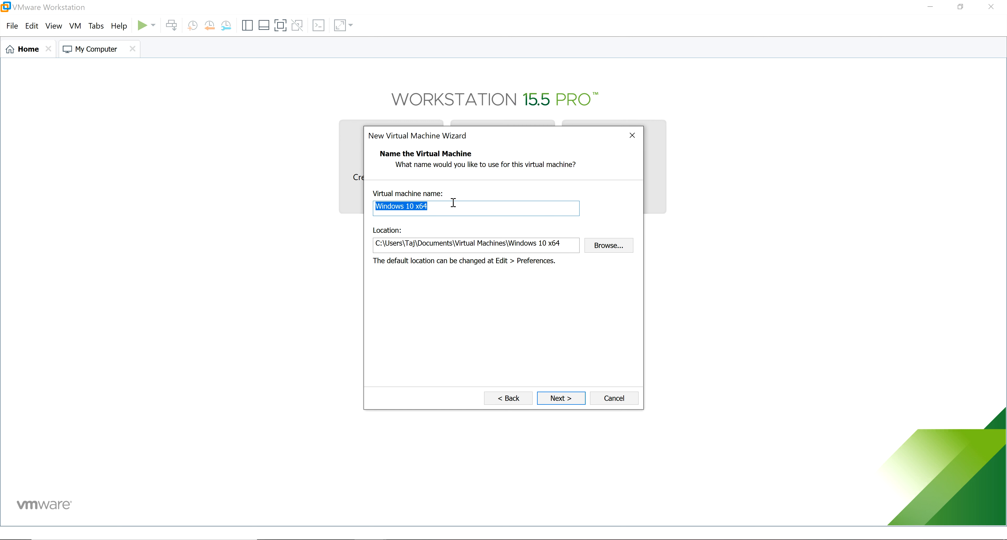
{"action": "type", "text": "UAD"}
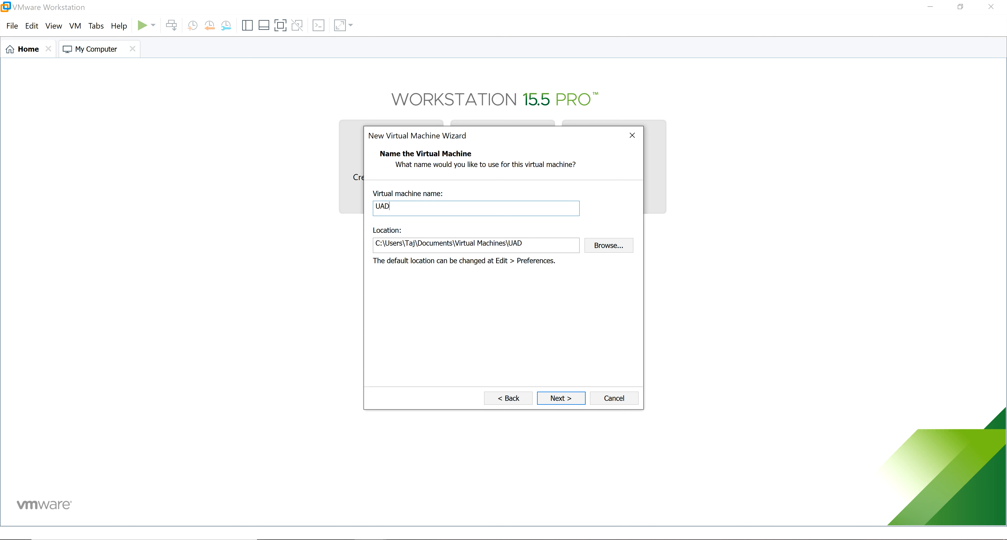
{"action": "type", "text": "6"}
{"action": "left_click", "coordinate": [574, 406]}
Step: Set a 20 GB maximum disk size, review the summary, and finish creating UAD6
{"action": "left_click", "coordinate": [483, 222]}
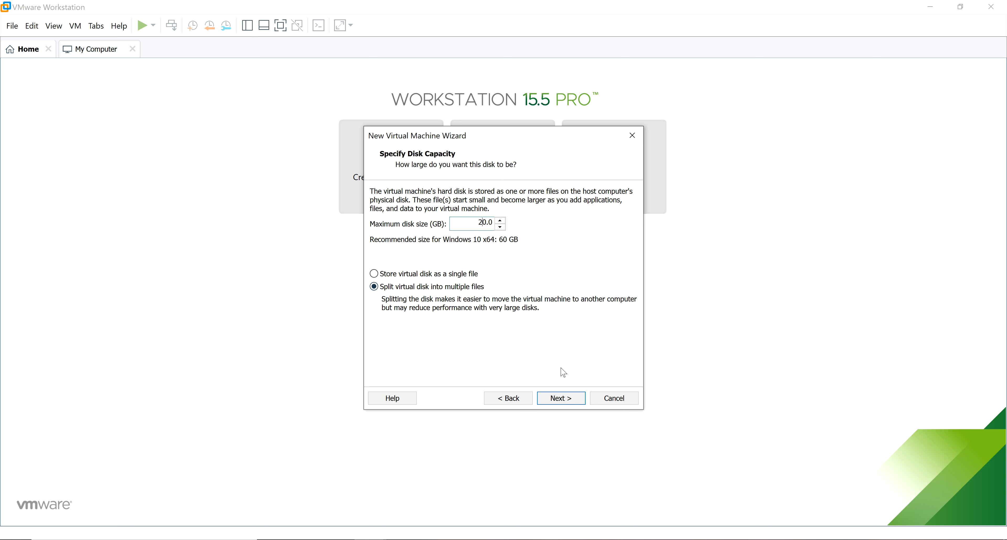
{"action": "left_click", "coordinate": [568, 400]}
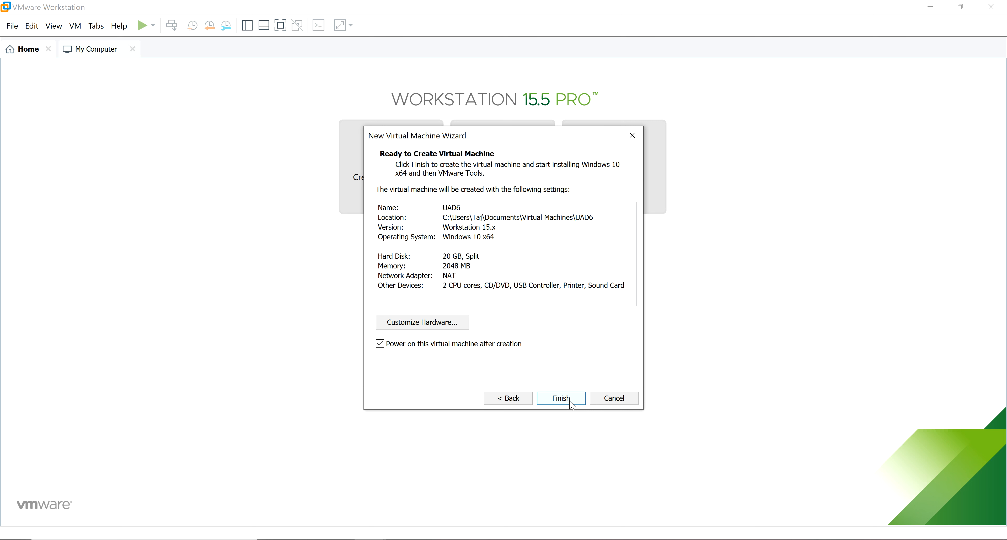
{"action": "left_click", "coordinate": [458, 211]}
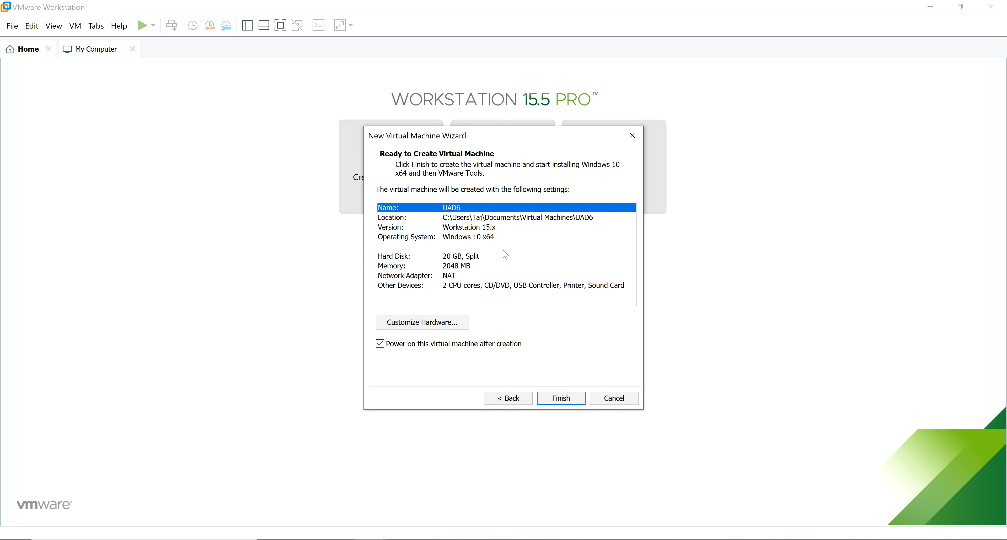
{"action": "left_click", "coordinate": [560, 403]}
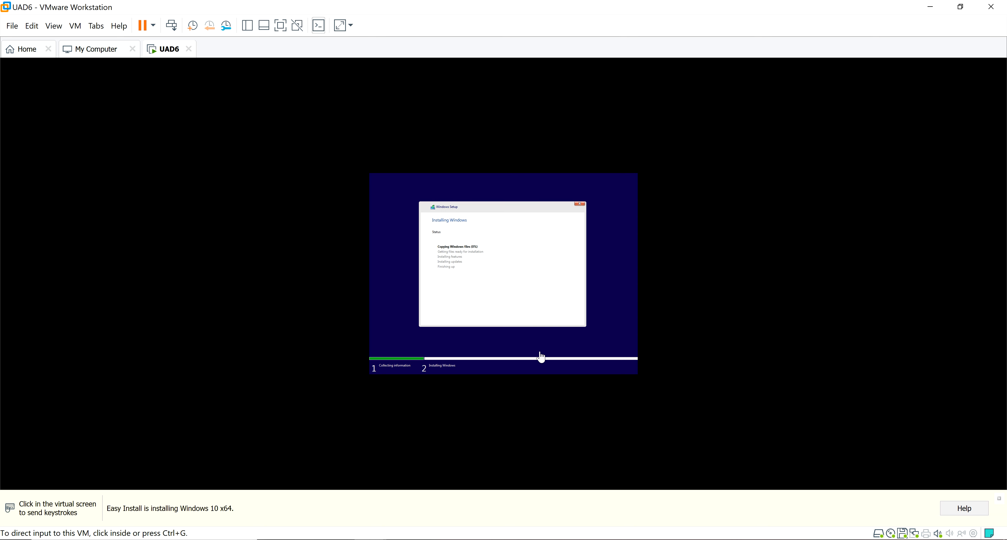
Step: Wait for Windows 10 to install in UAD6, then click into the VM at its lock screen
{"action": "left_click", "coordinate": [800, 539]}
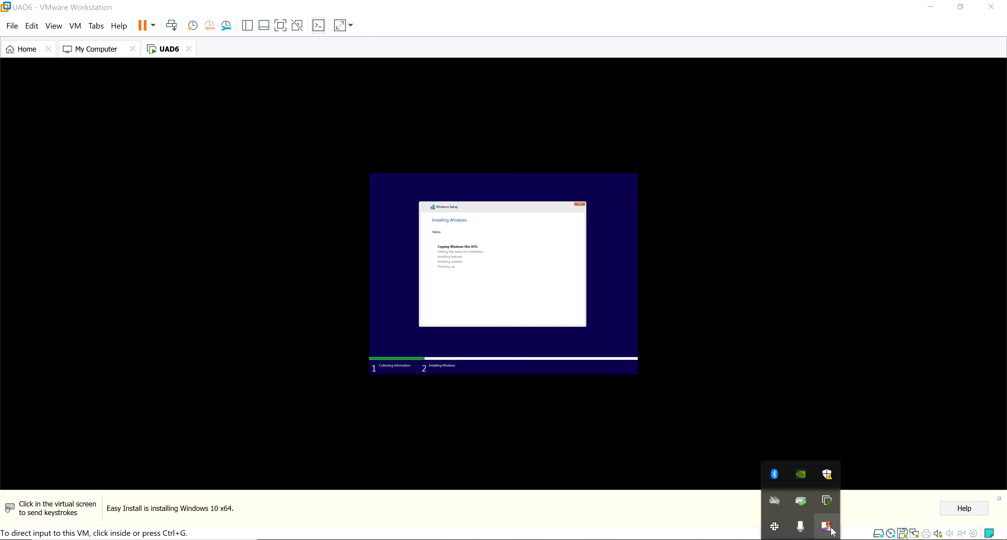
{"action": "right_click", "coordinate": [827, 525]}
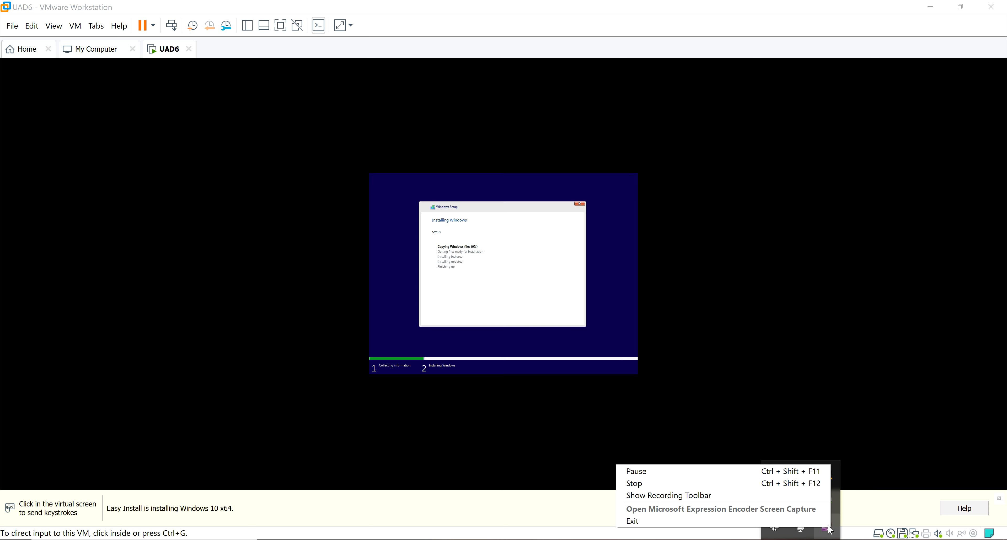
{"action": "left_click", "coordinate": [688, 471]}
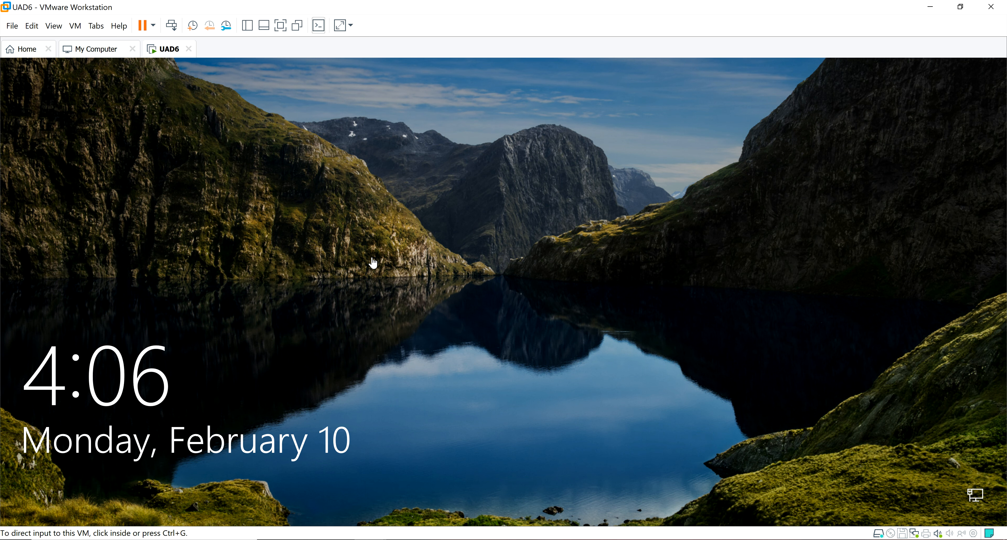
{"action": "left_click", "coordinate": [524, 302]}
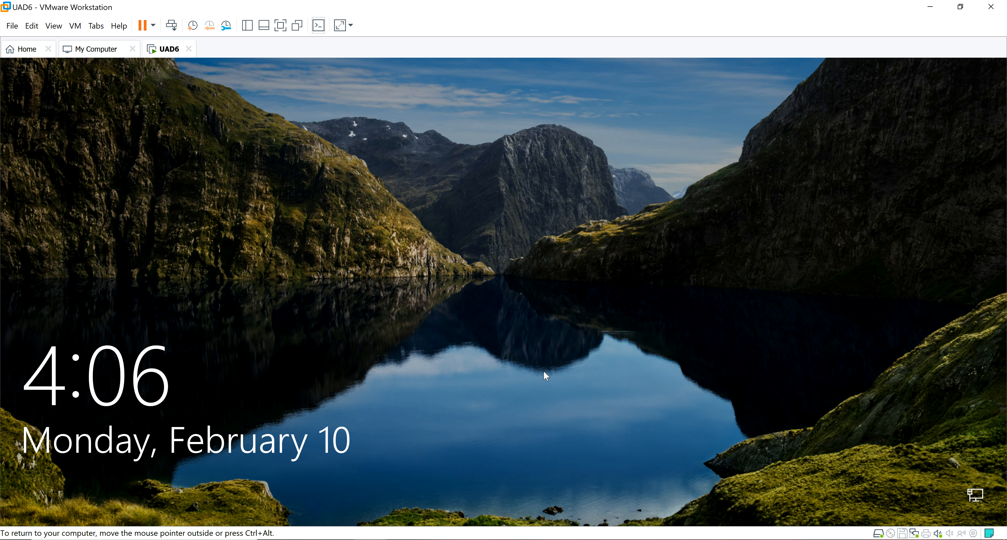
Step: Dismiss the lock screen and sign in with the admin account's password
{"action": "left_click", "coordinate": [667, 397]}
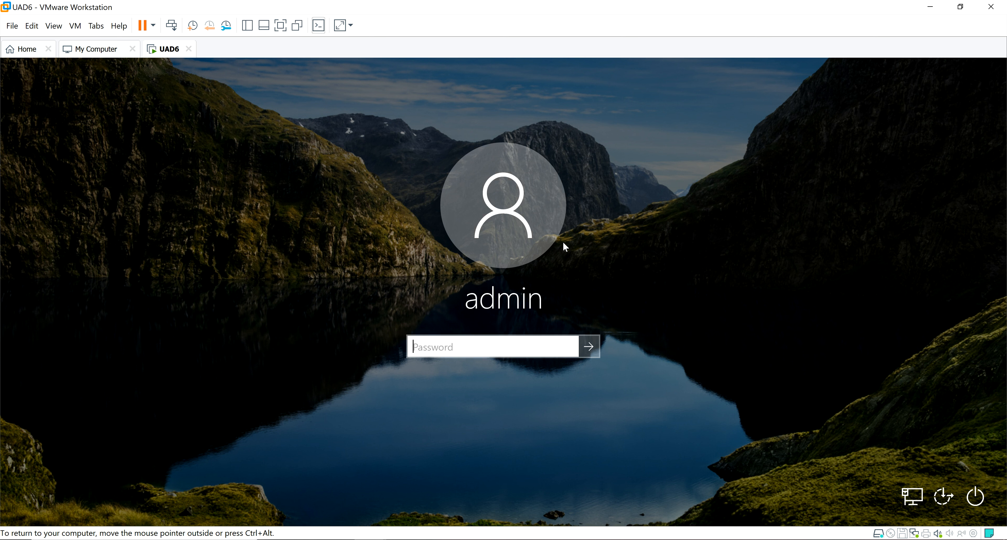
{"action": "type", "text": "•••••"}
{"action": "key", "text": "Return"}
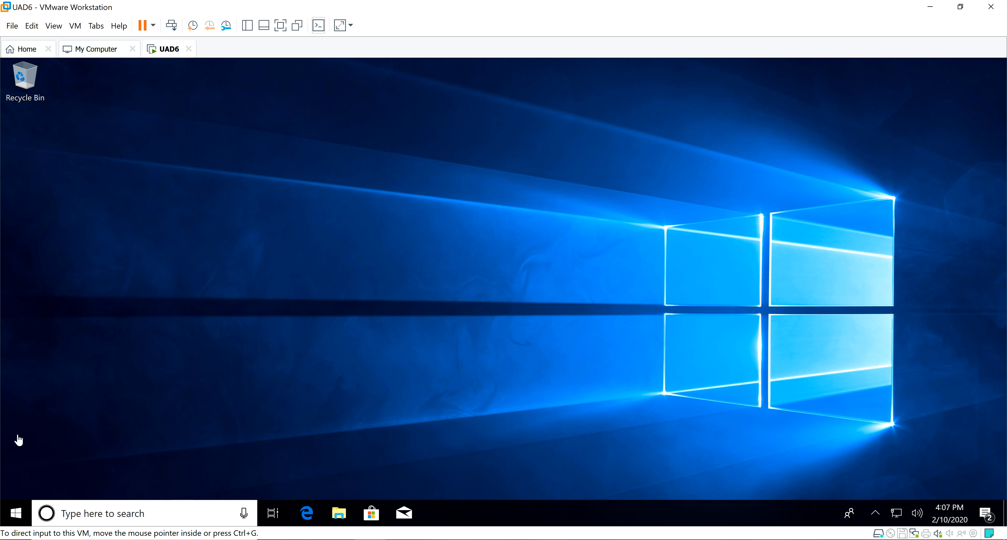
{"action": "left_click", "coordinate": [16, 513]}
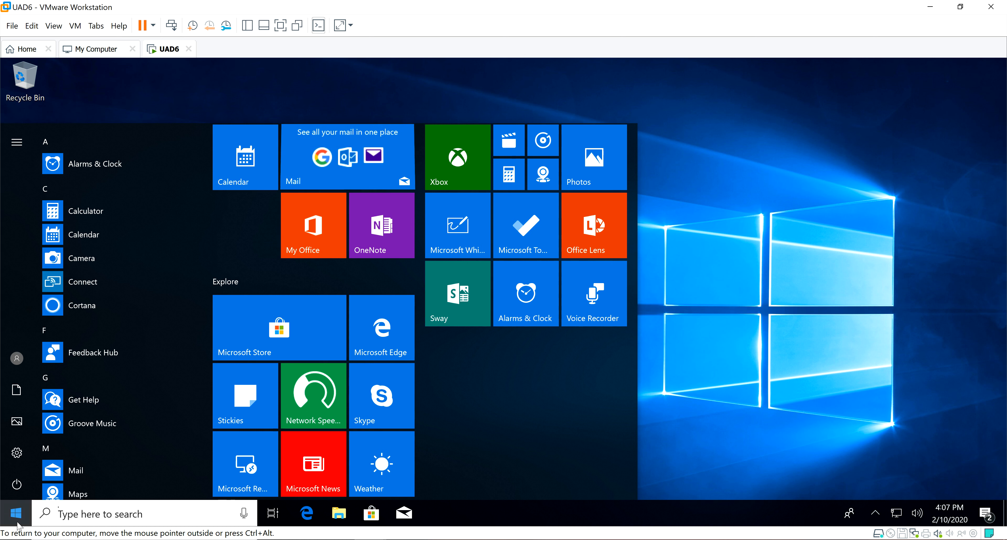
{"action": "left_click", "coordinate": [805, 210]}
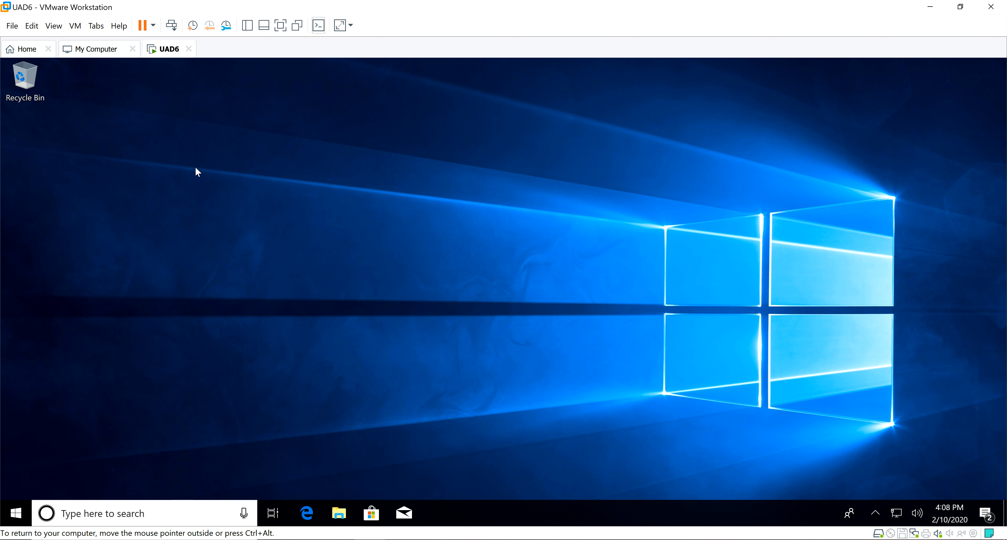
{"action": "key", "text": "ctrl+alt"}
{"action": "left_click", "coordinate": [801, 539]}
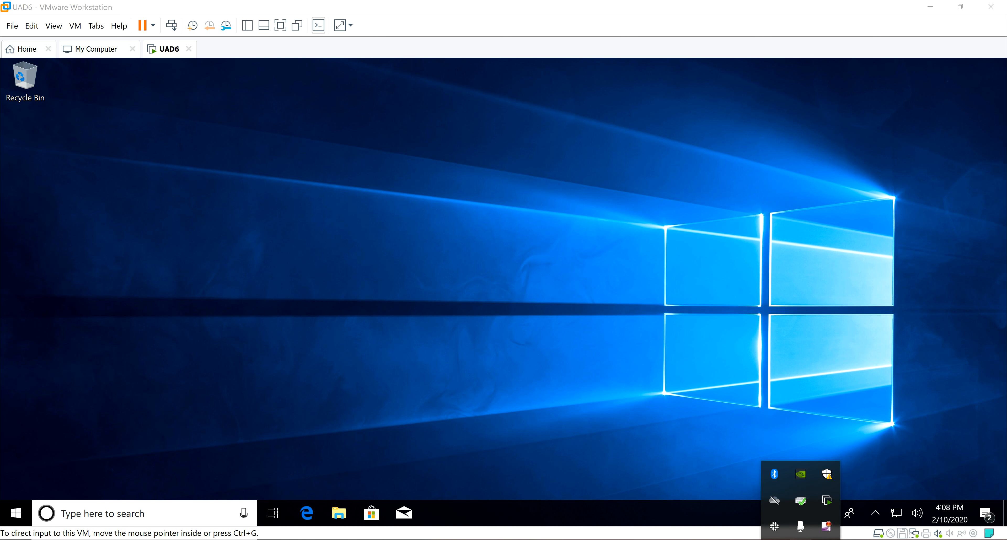